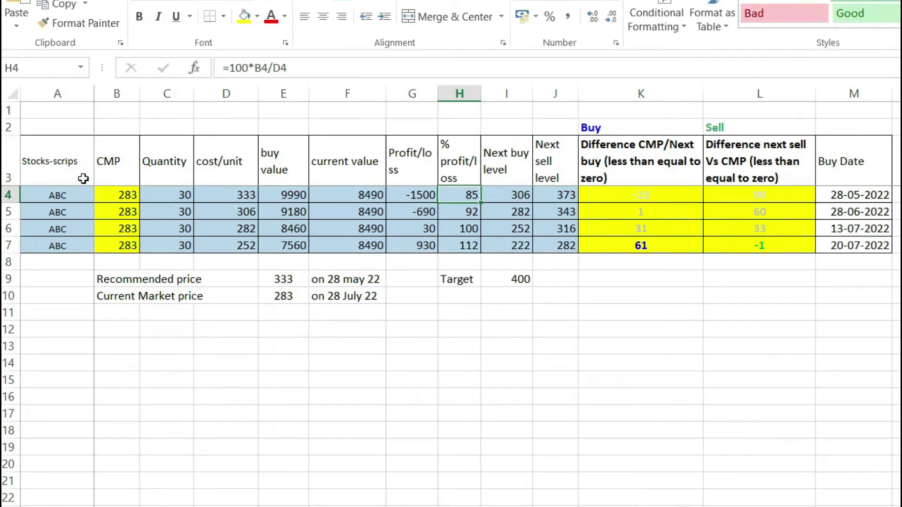
Examine the quantity, cost per unit, buy value, current value and profit/loss of the first ABC purchase in row 4
left_click(162, 195)
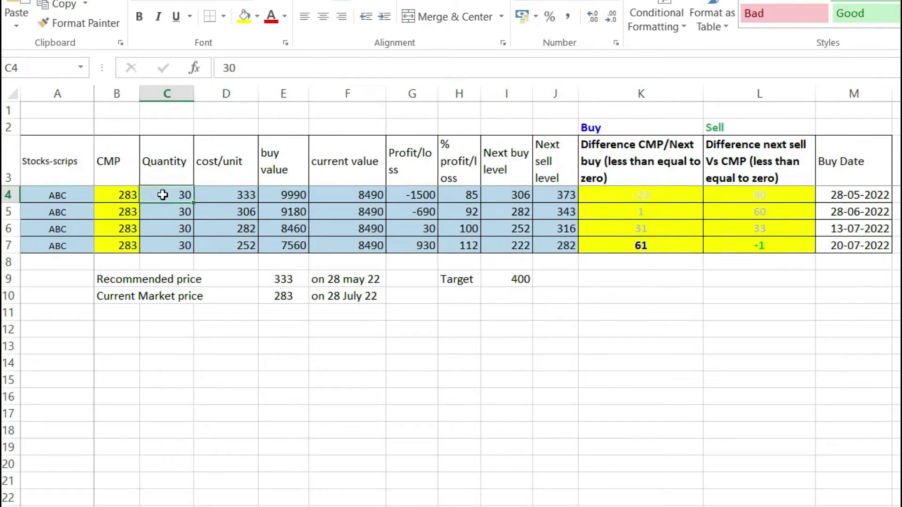
key("Right")
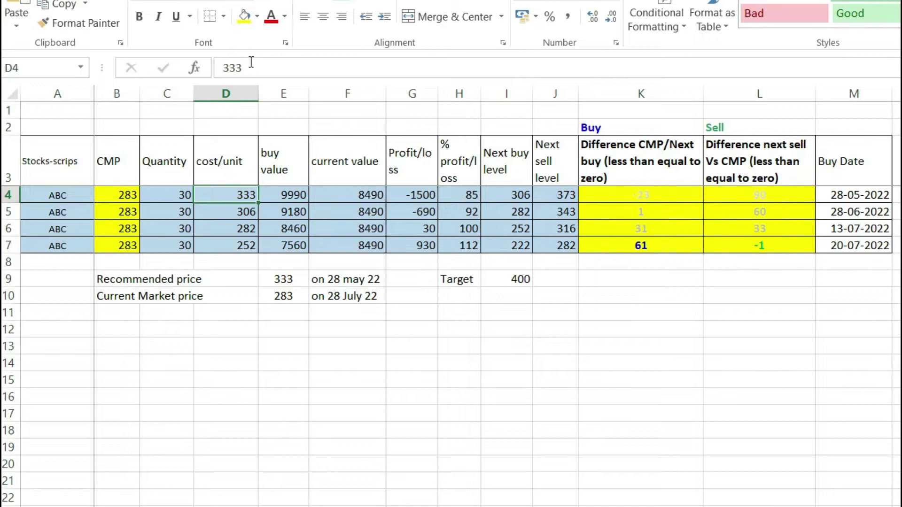
left_click(226, 68)
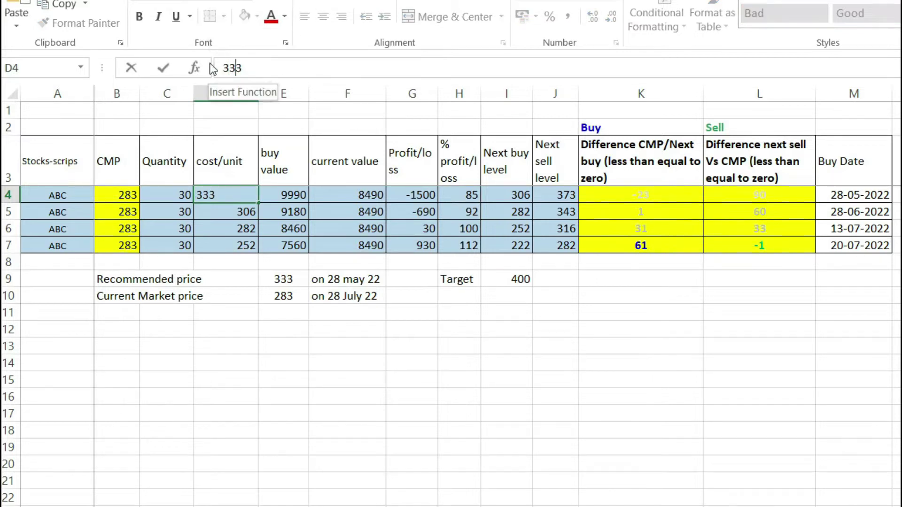
left_click(301, 196)
left_click(346, 195)
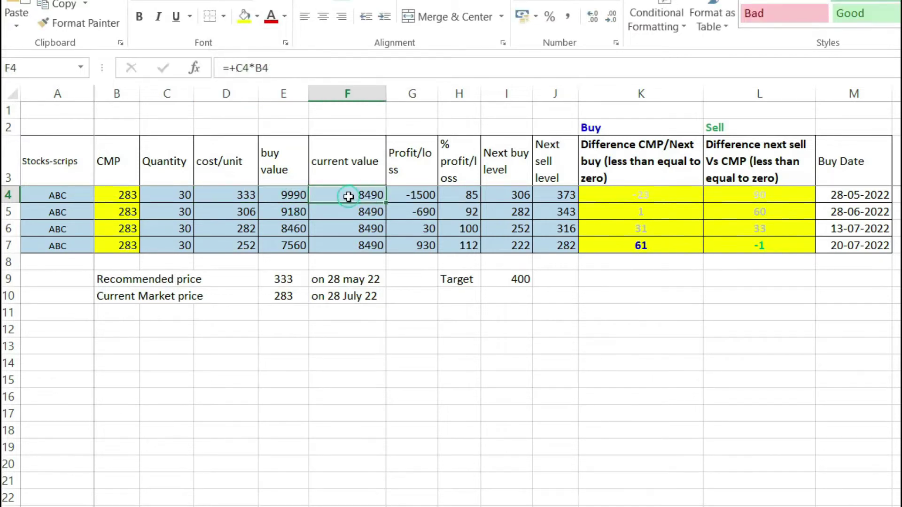
left_click(413, 193)
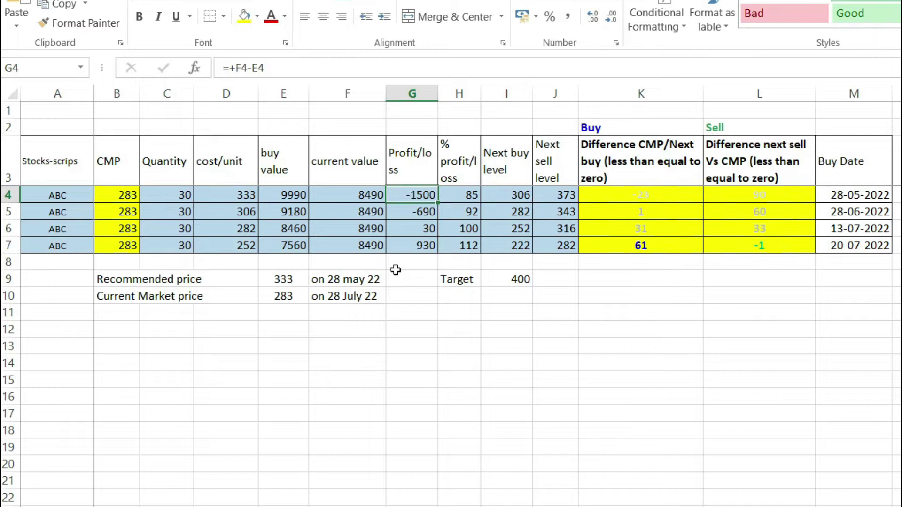
left_click(67, 196)
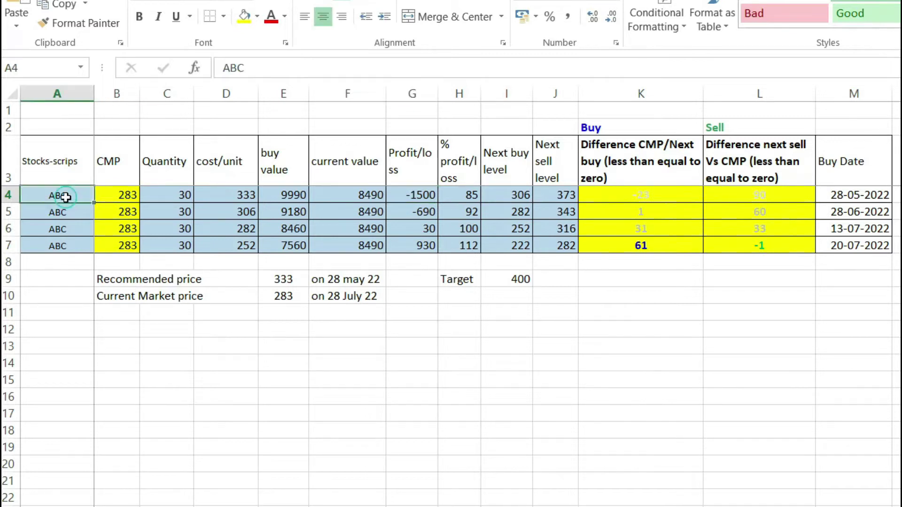
left_click(158, 199)
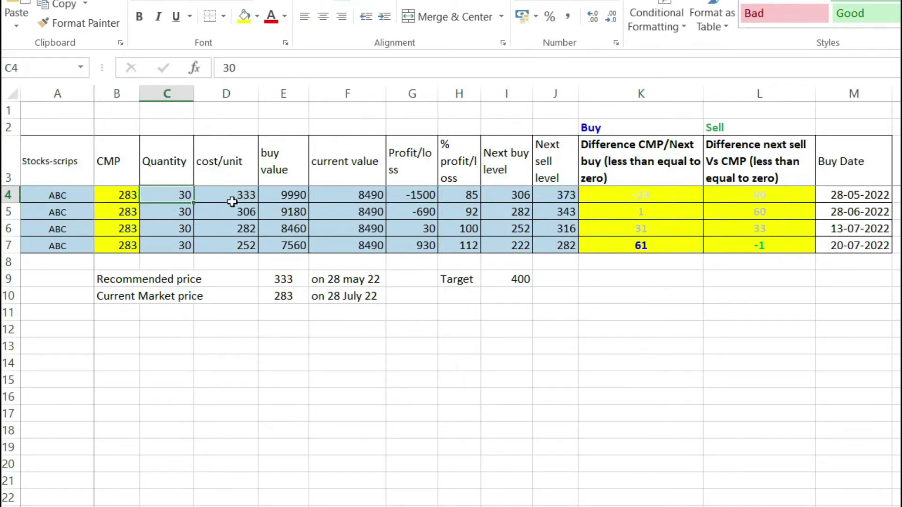
left_click(238, 192)
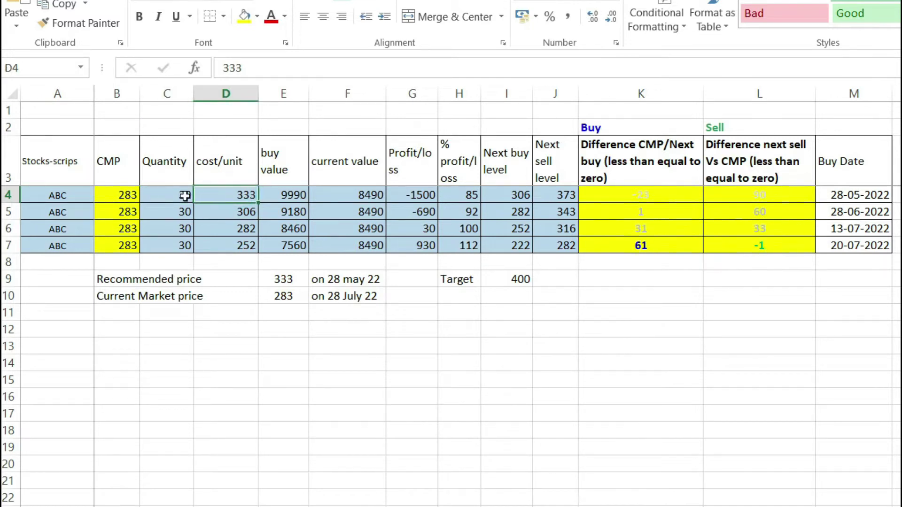
left_click(294, 193)
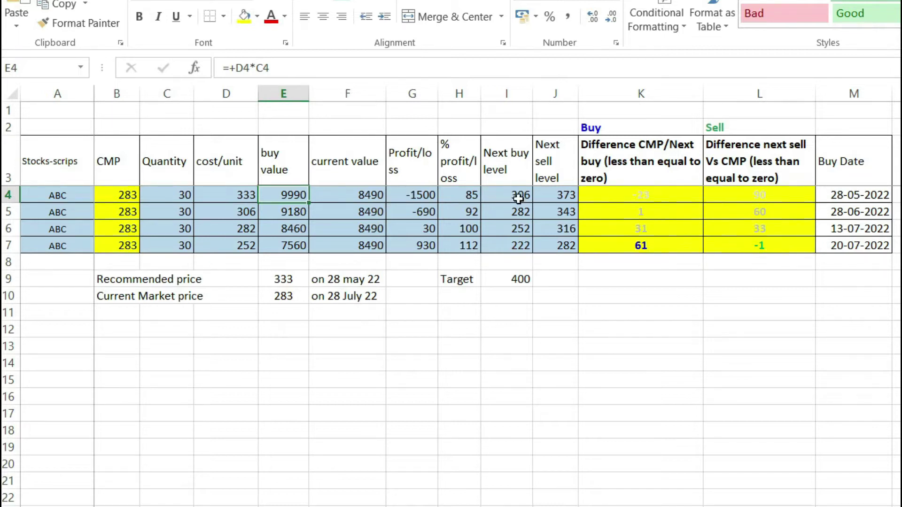
Inspect the formula behind the next buy level of the first ABC purchase in I4
left_click(516, 196)
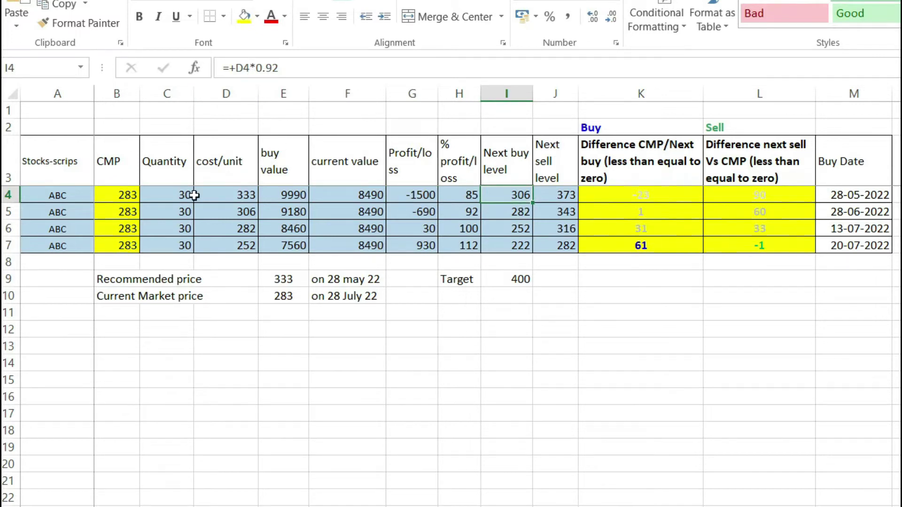
left_click(287, 69)
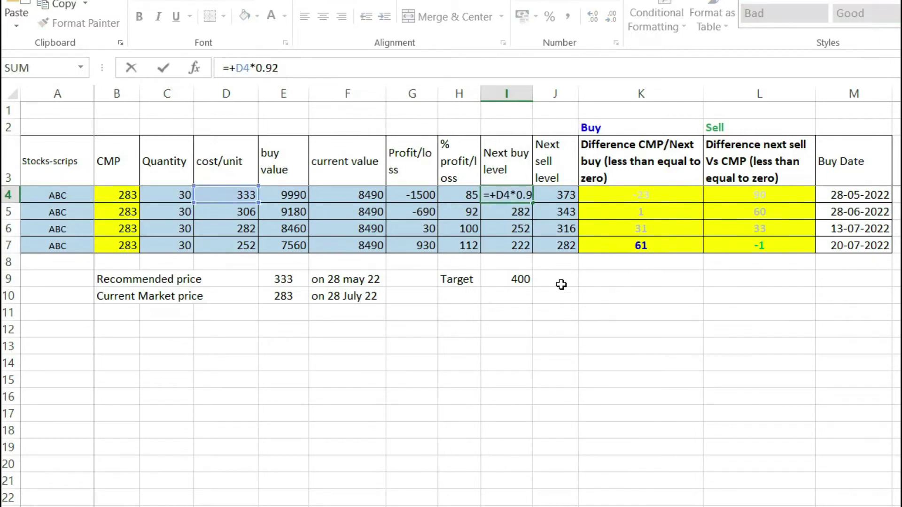
left_click(504, 194)
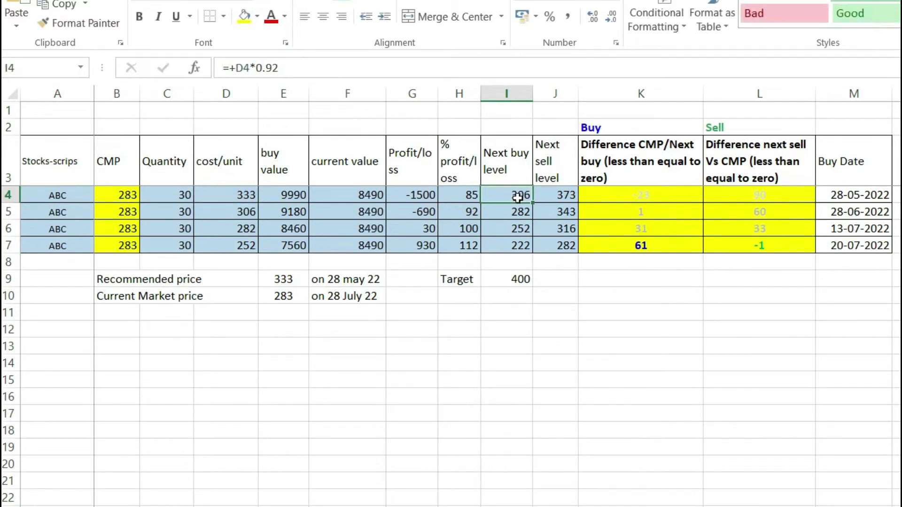
left_click(512, 156)
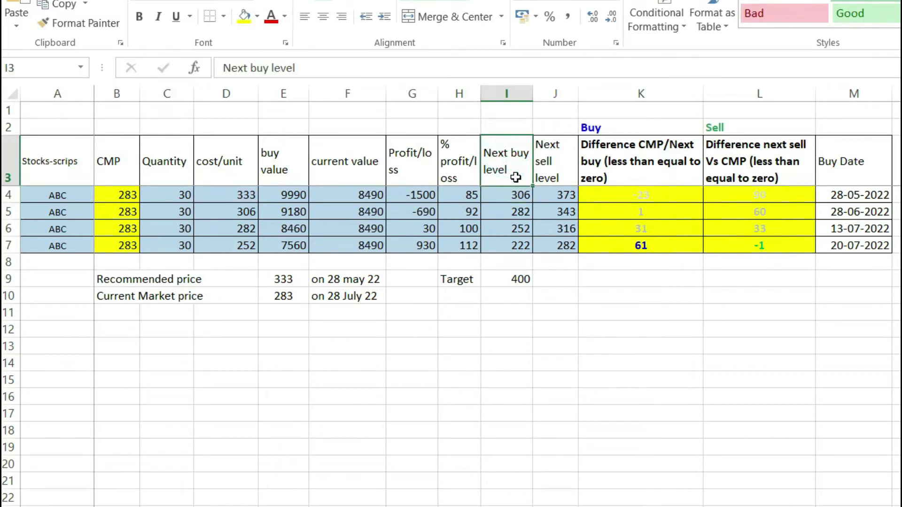
left_click(522, 195)
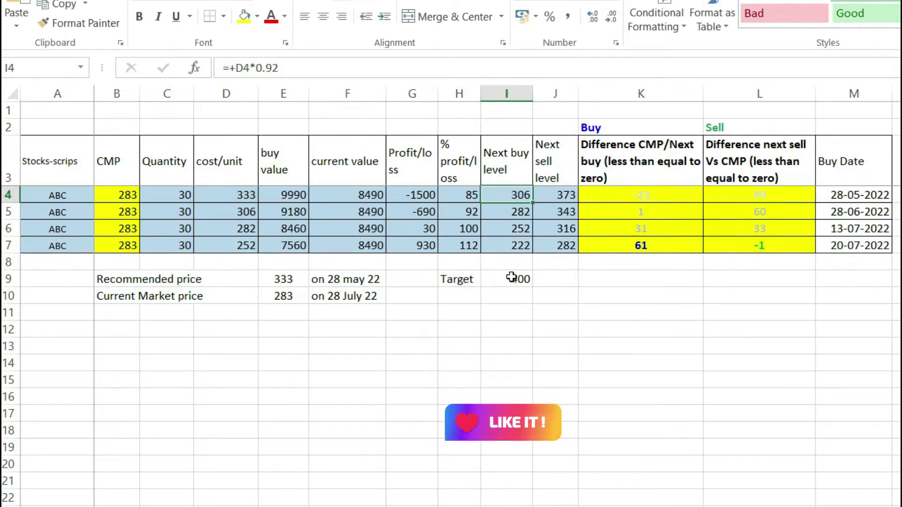
Inspect the next sell level formula in J4 and compare it with the cost per unit and next buy level in row 4
key("Right")
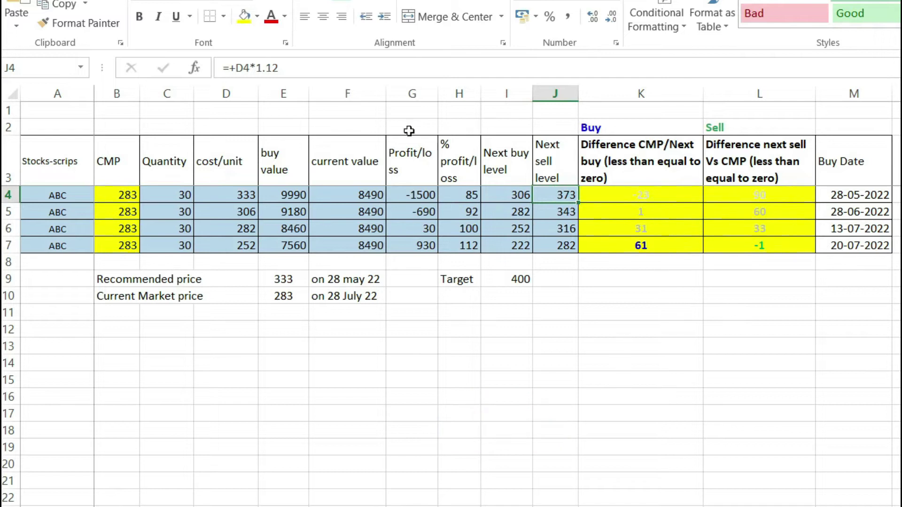
left_click(288, 67)
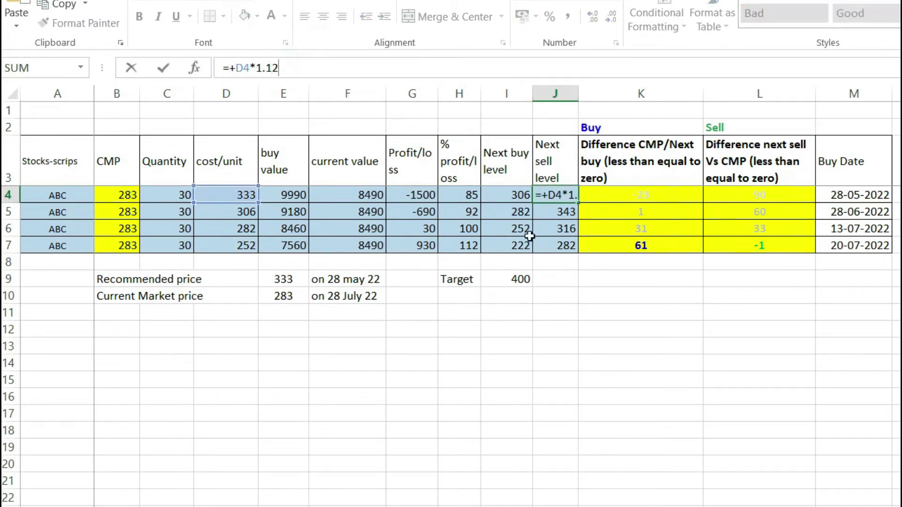
key("Escape")
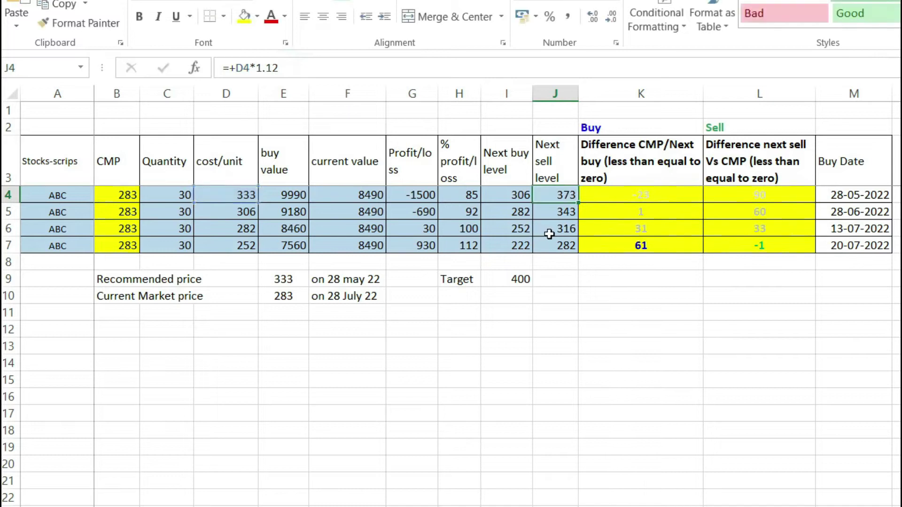
left_click(230, 194)
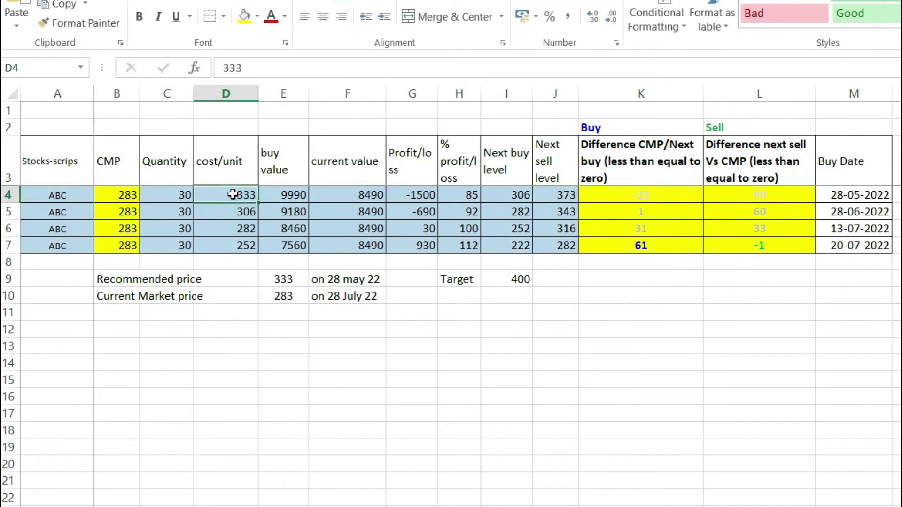
left_click(572, 196)
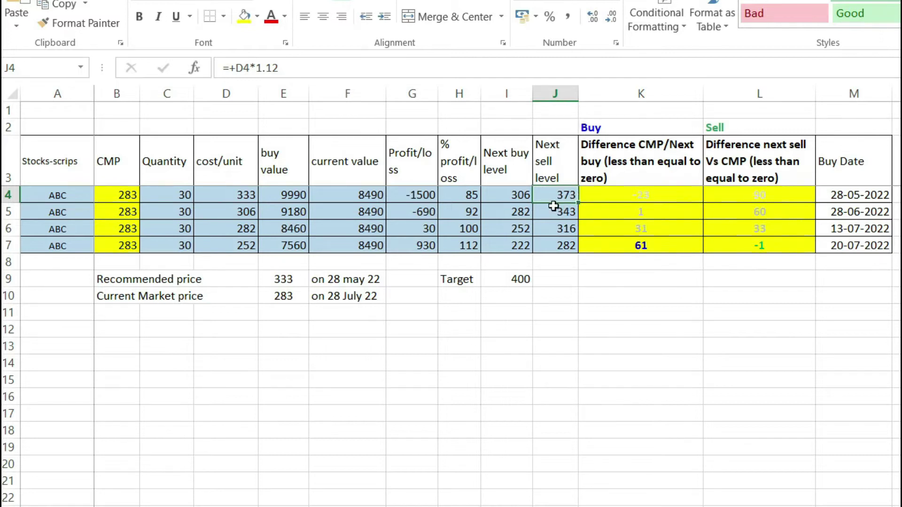
left_click(513, 201)
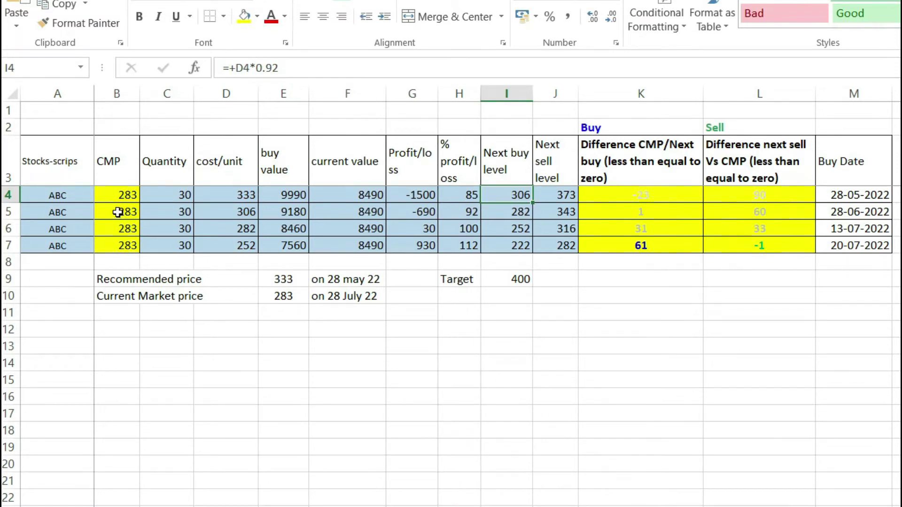
Review the second ABC purchase in row 5: quantity, cost per unit, buy date and buy value, against the next buy level in I4
left_click(74, 211)
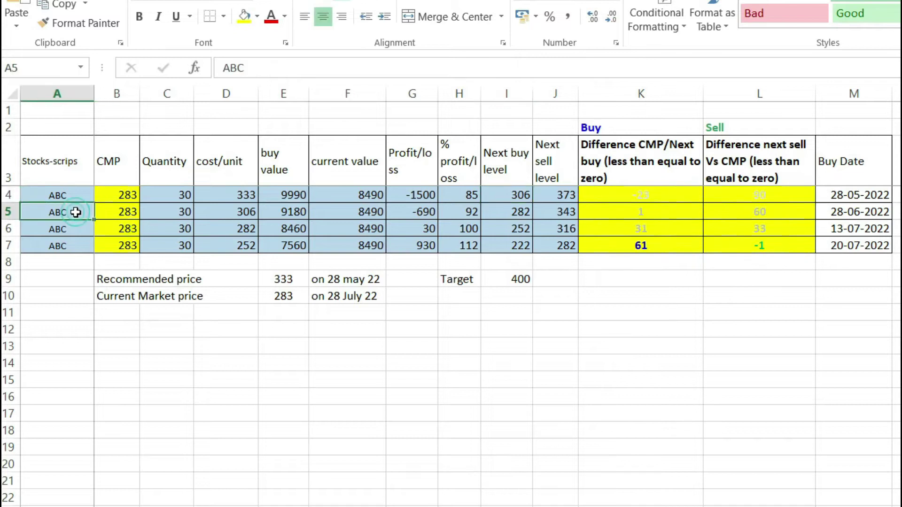
left_click(182, 212)
left_click(225, 211)
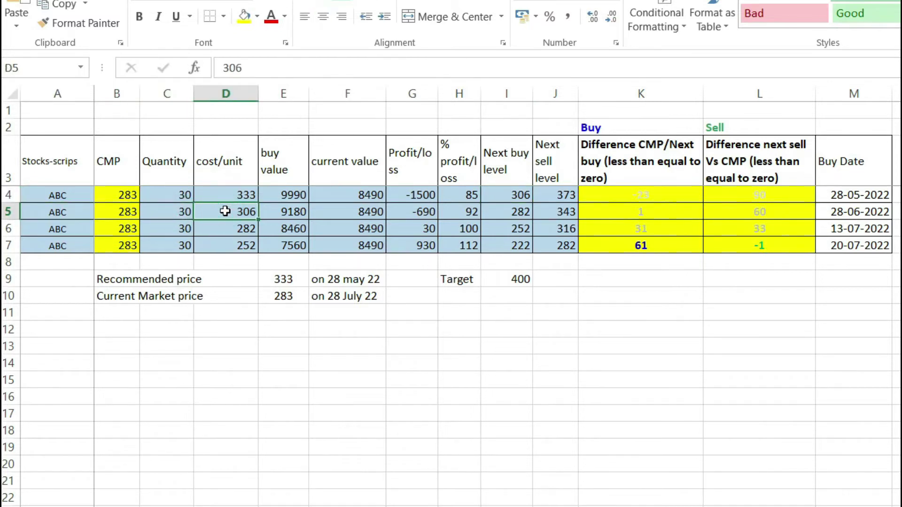
left_click(861, 209)
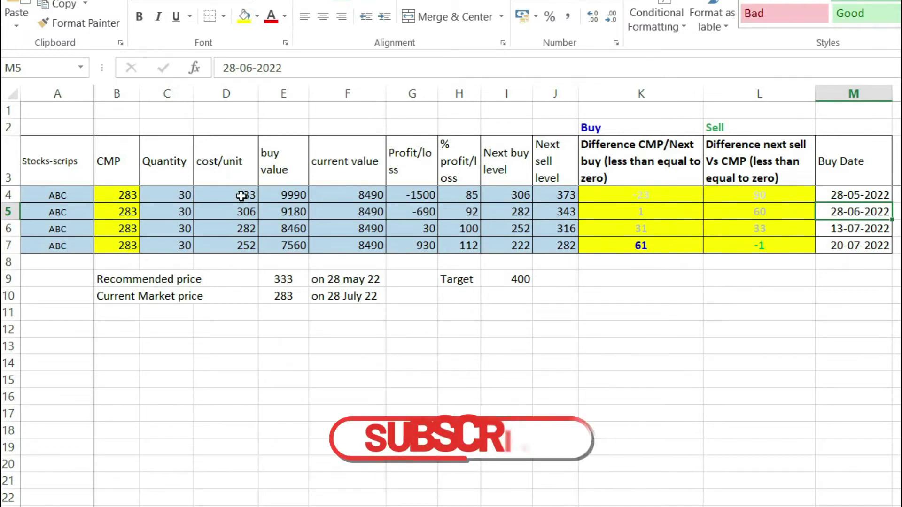
left_click(516, 196)
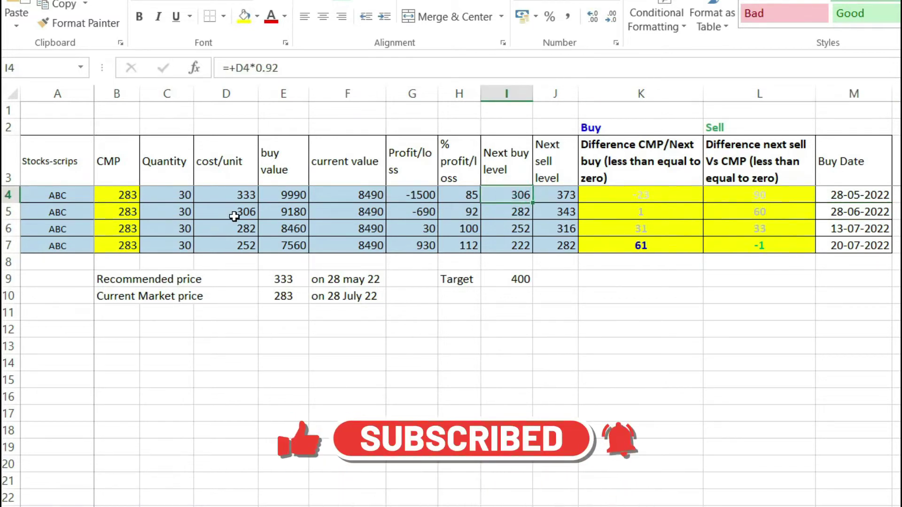
left_click(299, 215)
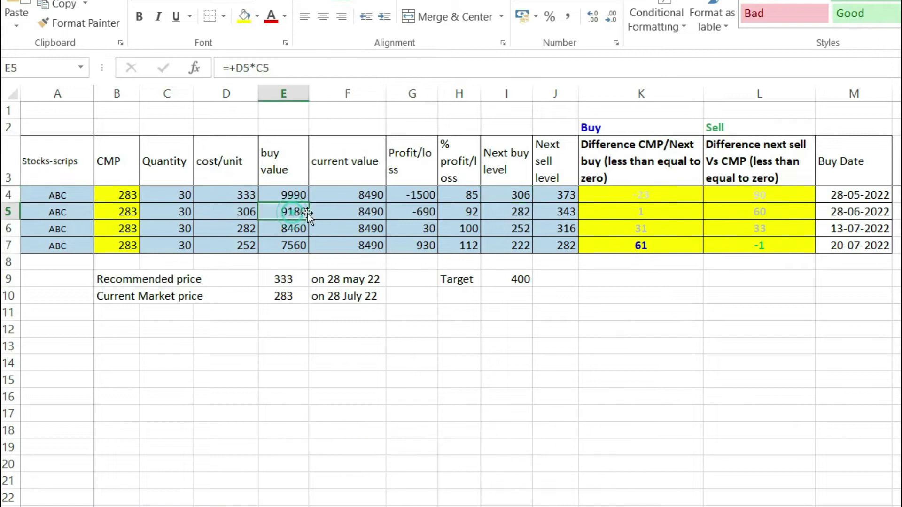
Inspect the next buy level formula and its multiplier in I5, along with the next sell level formula in J5
left_click(499, 212)
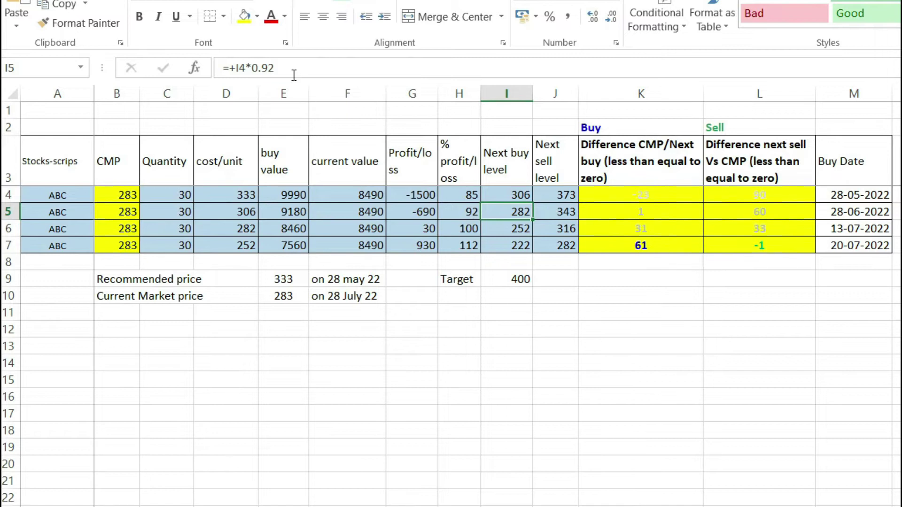
left_click(280, 66)
key("shift+Left")
key("shift+Left")
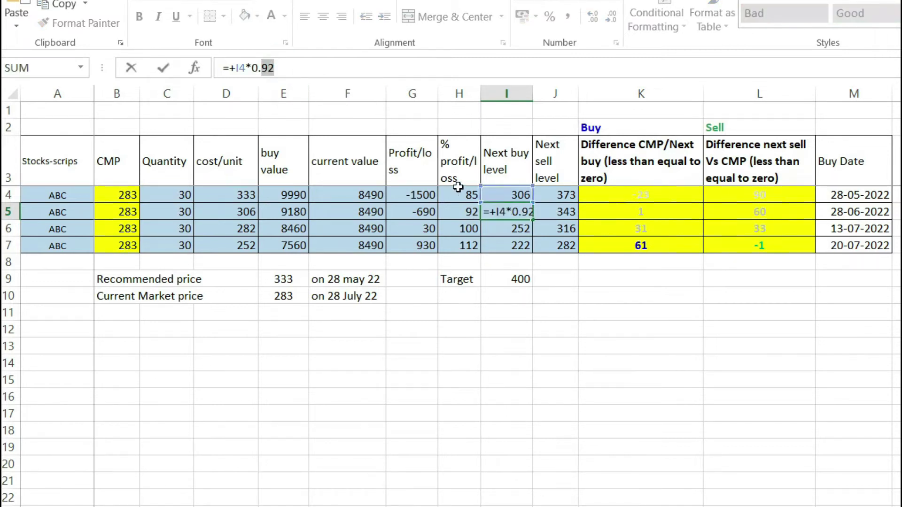
left_click(503, 215)
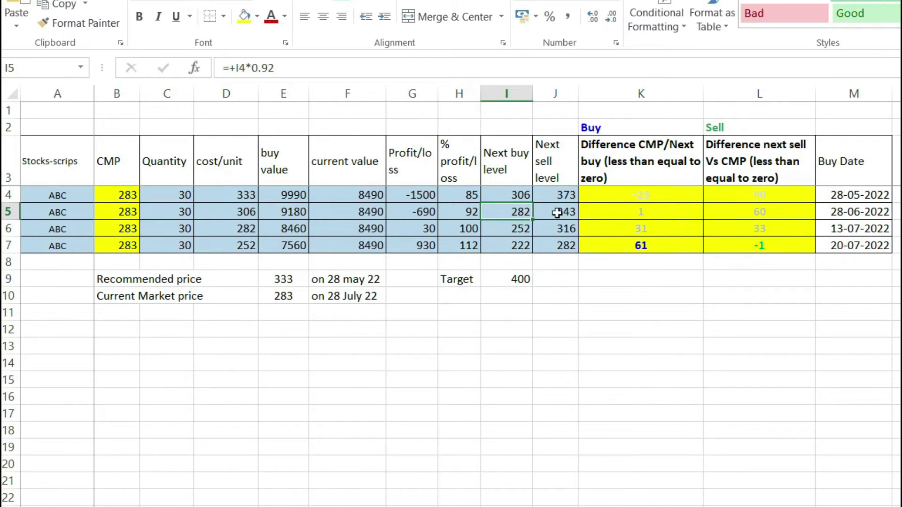
left_click(556, 212)
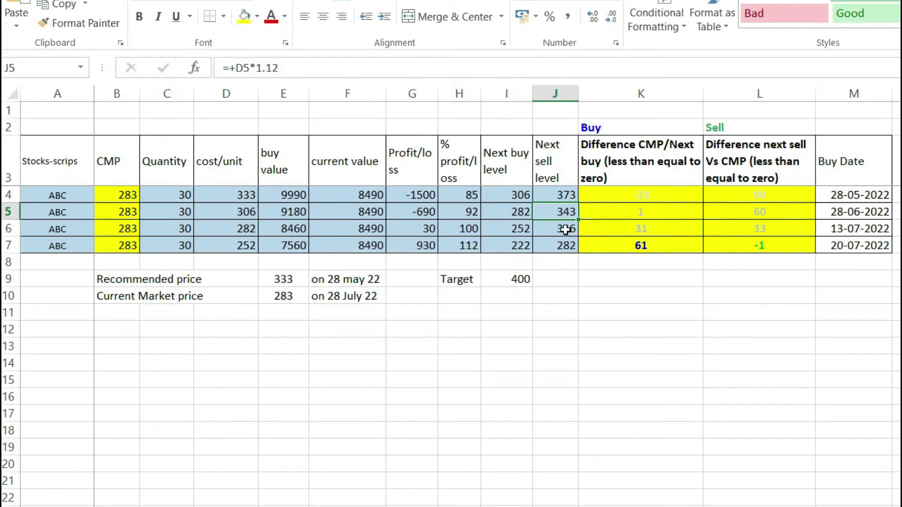
left_click(521, 215)
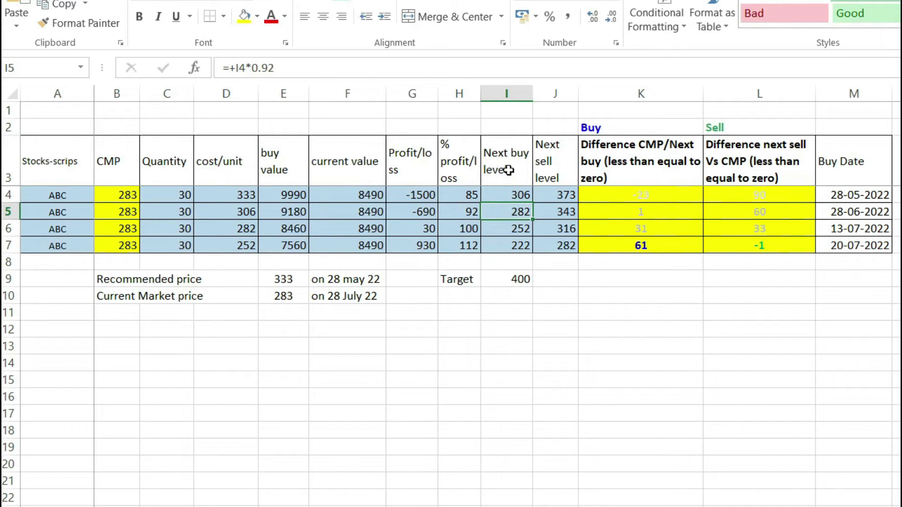
Review the third ABC purchase in row 6: cost per unit, buy date, current value, and the next buy and next sell level formulas
left_click(231, 229)
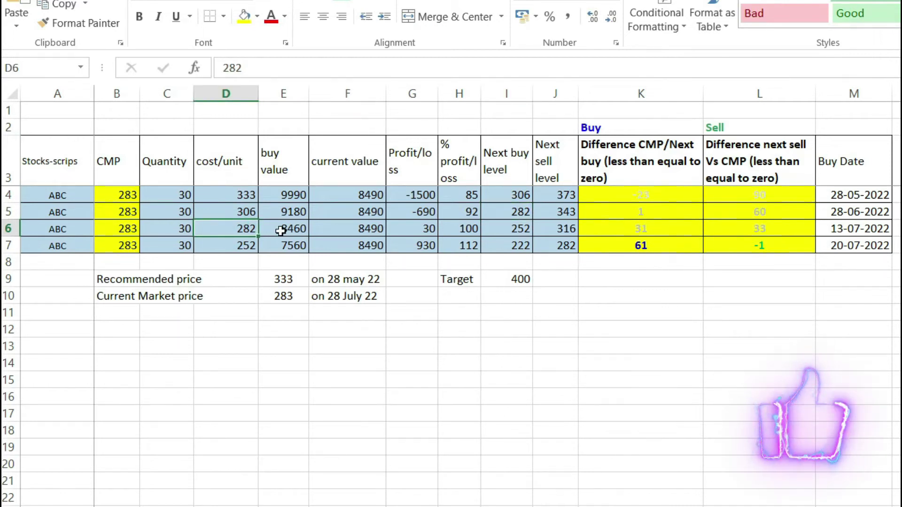
left_click(837, 229)
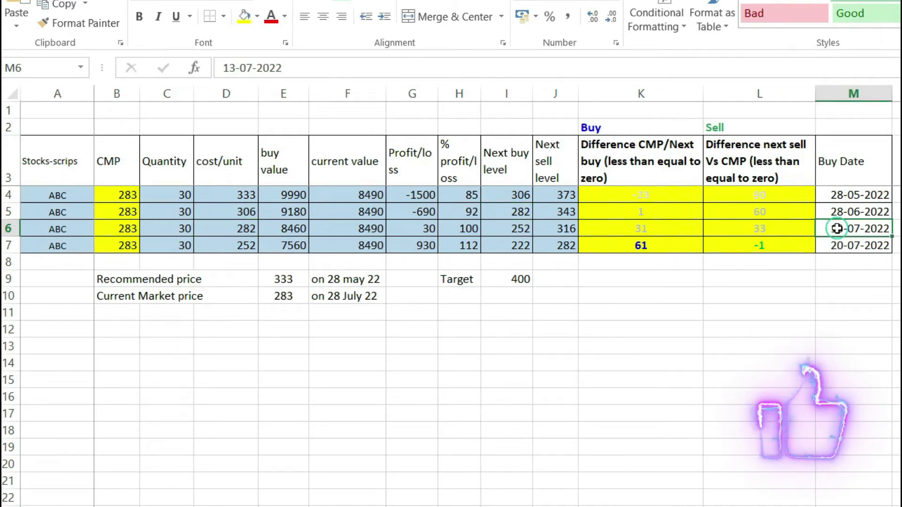
left_click(358, 230)
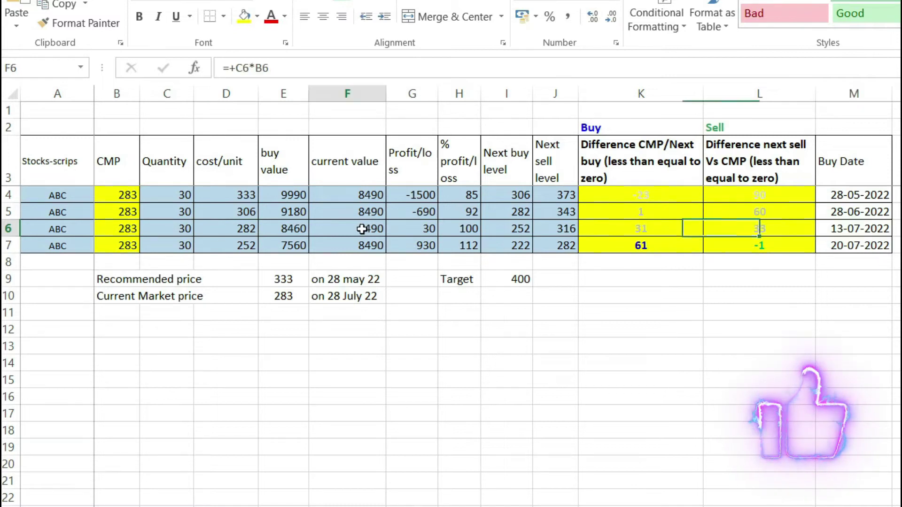
left_click(505, 230)
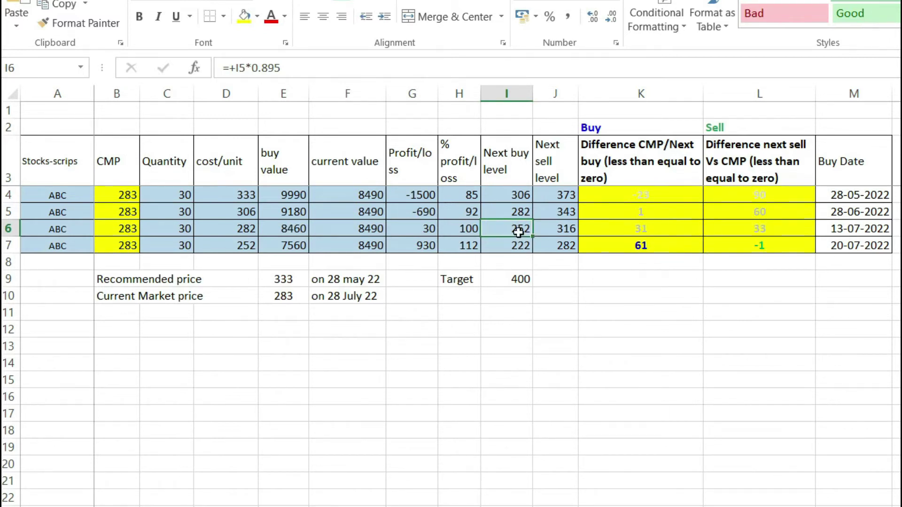
left_click(567, 229)
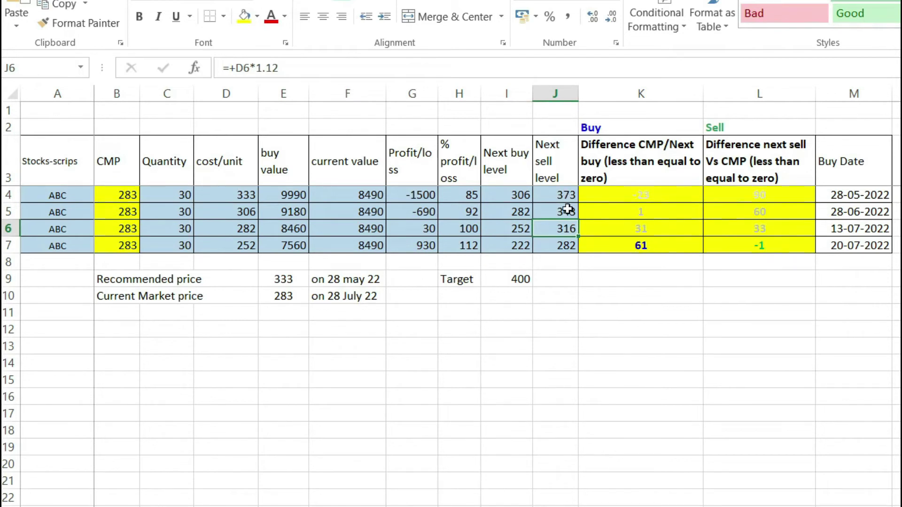
Review the next sell level formulas in J4 to J6 alongside the quantities held in rows 4 and 5
left_click(158, 211)
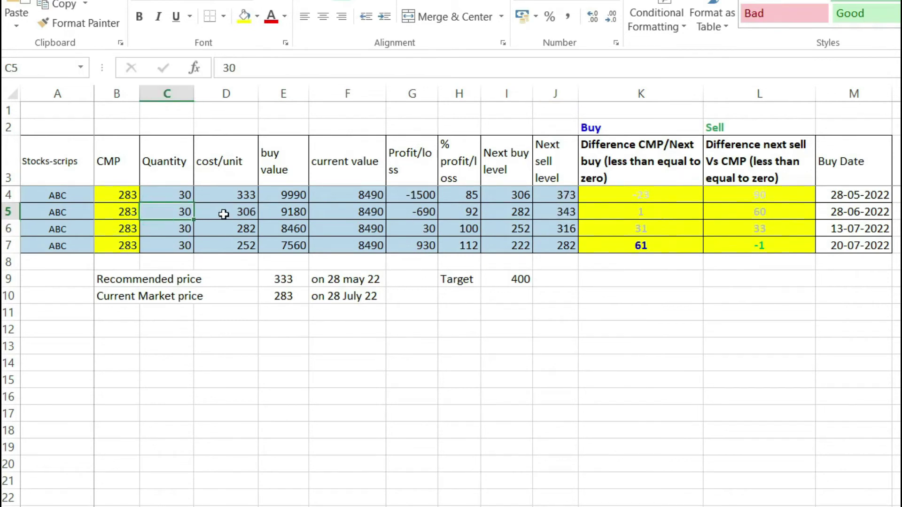
left_click(570, 214)
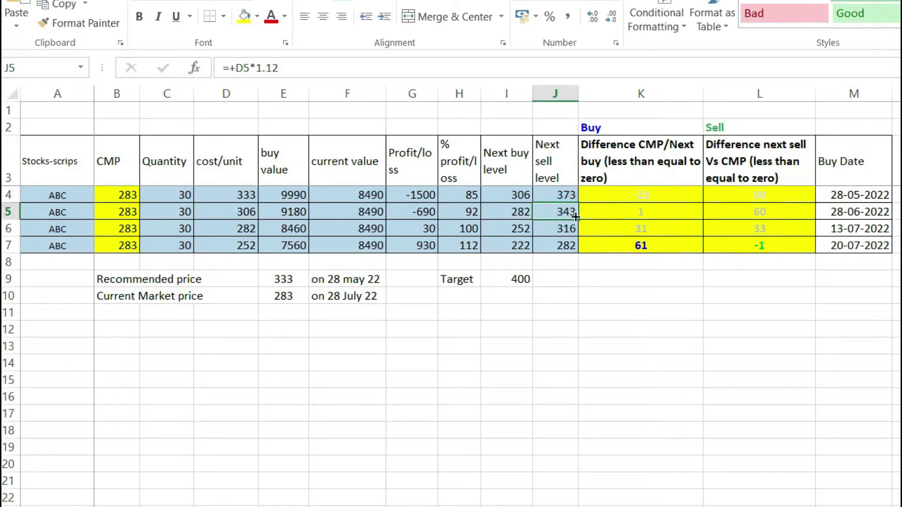
left_click(172, 196)
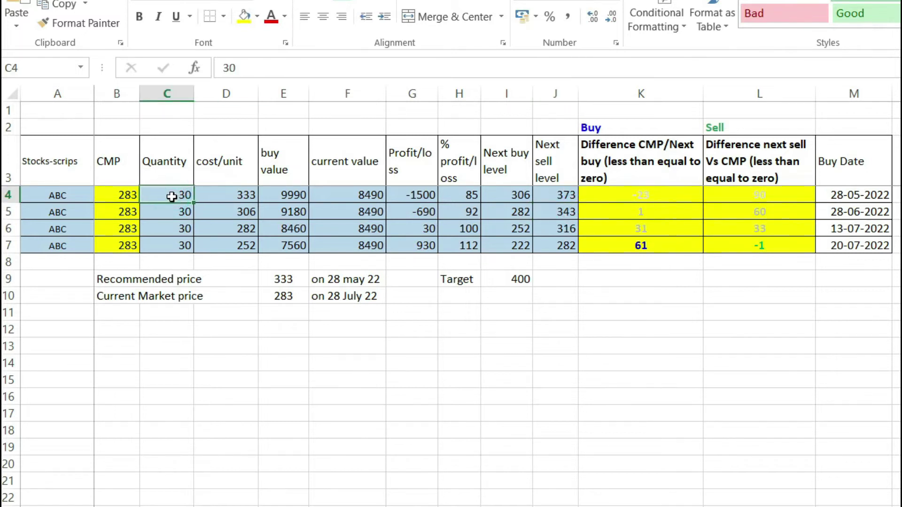
left_click(571, 196)
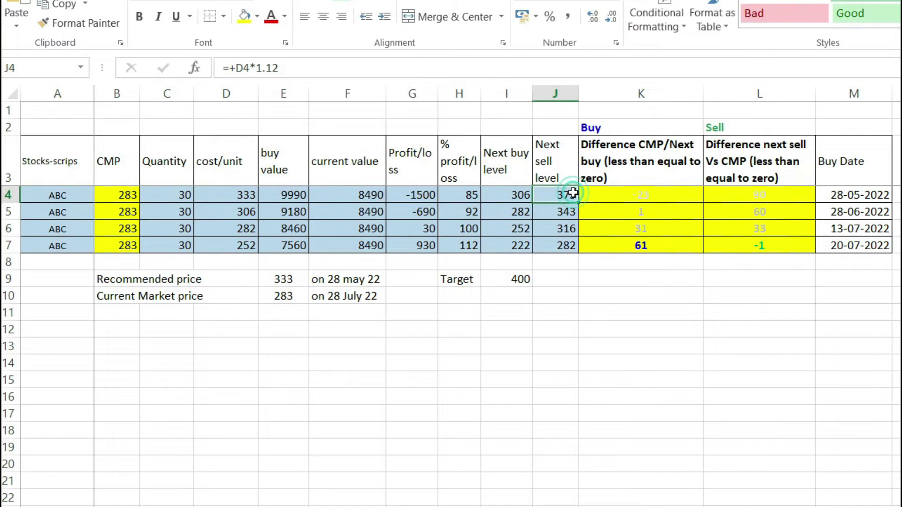
left_click(568, 228)
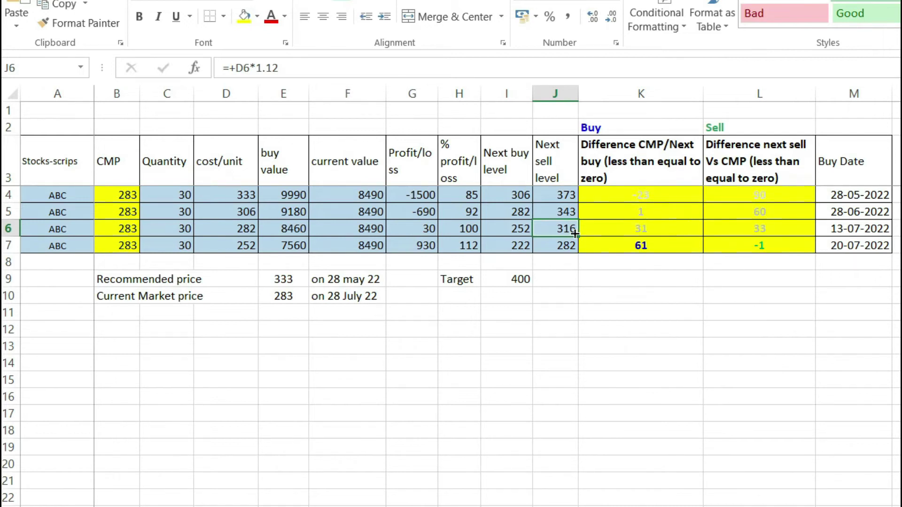
Compare the next buy level in I6 with row 7's cost per unit, and inspect that purchase's quantity and buy value formula
left_click(509, 228)
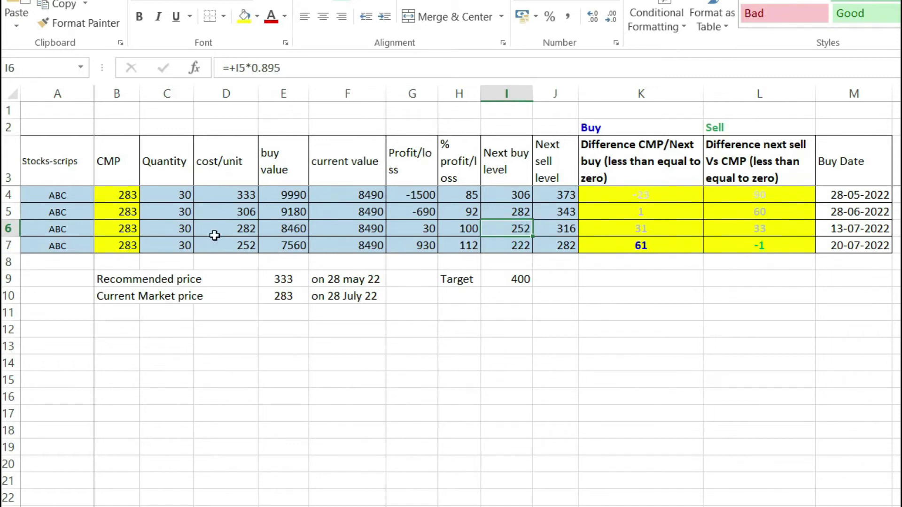
left_click(235, 246)
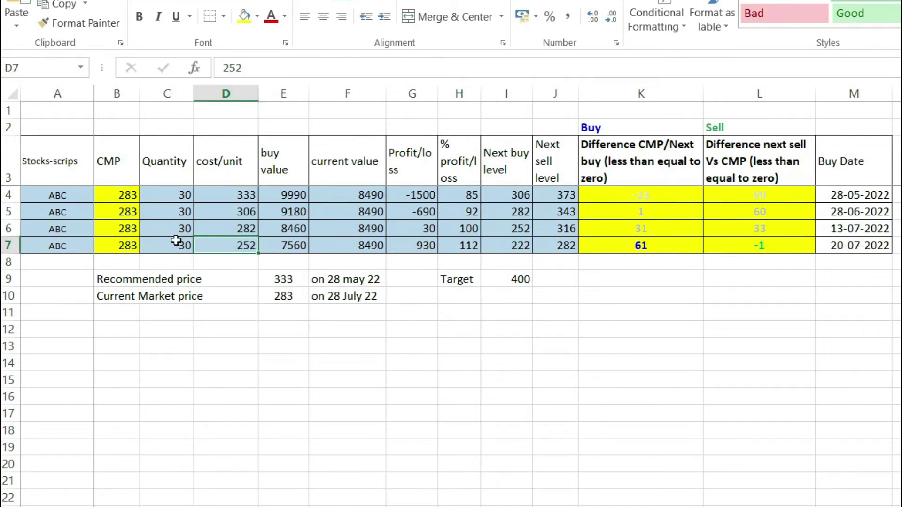
left_click(295, 244)
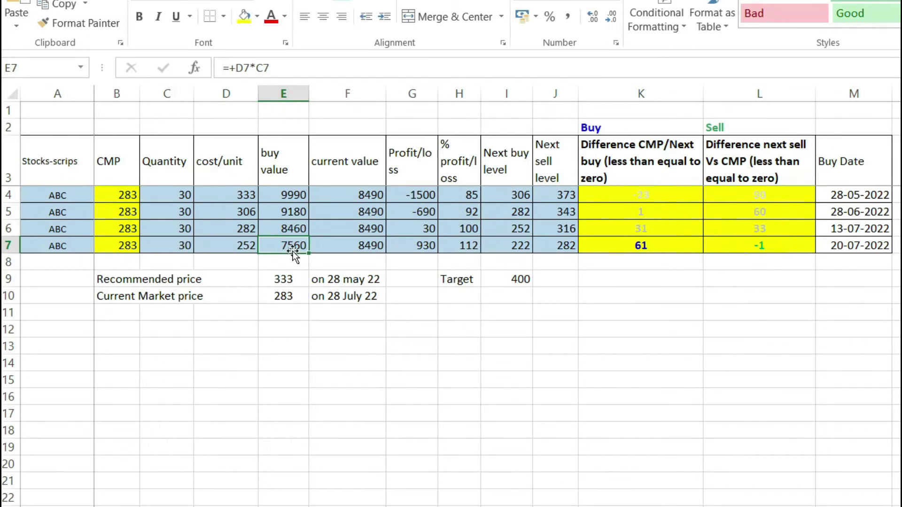
left_click(181, 243)
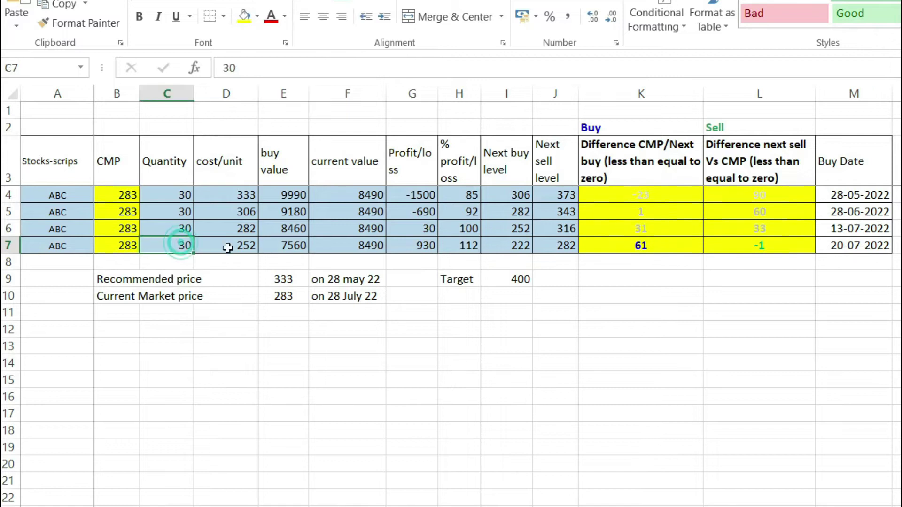
left_click(239, 246)
left_click(878, 221)
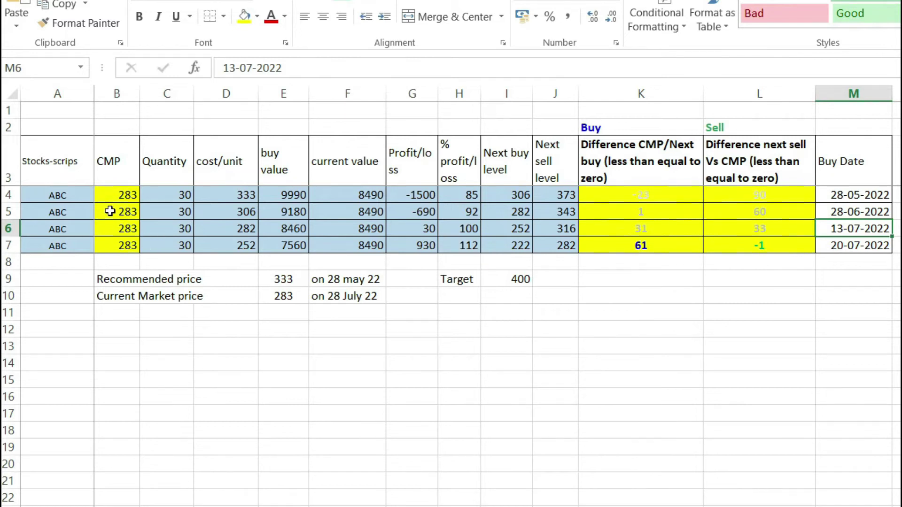
Review the current market price in the CMP column for all four ABC purchases, B4 to B7
left_click_drag(117, 193, 123, 242)
left_click(122, 242)
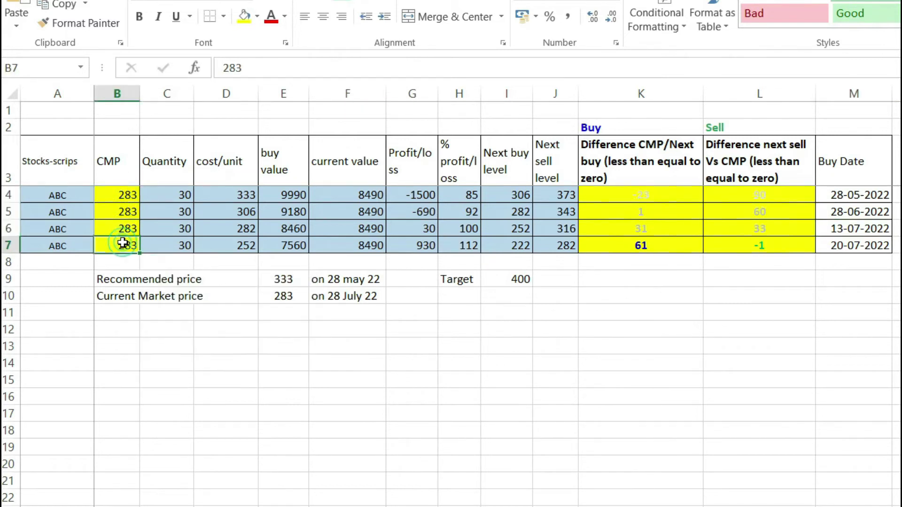
left_click(128, 196)
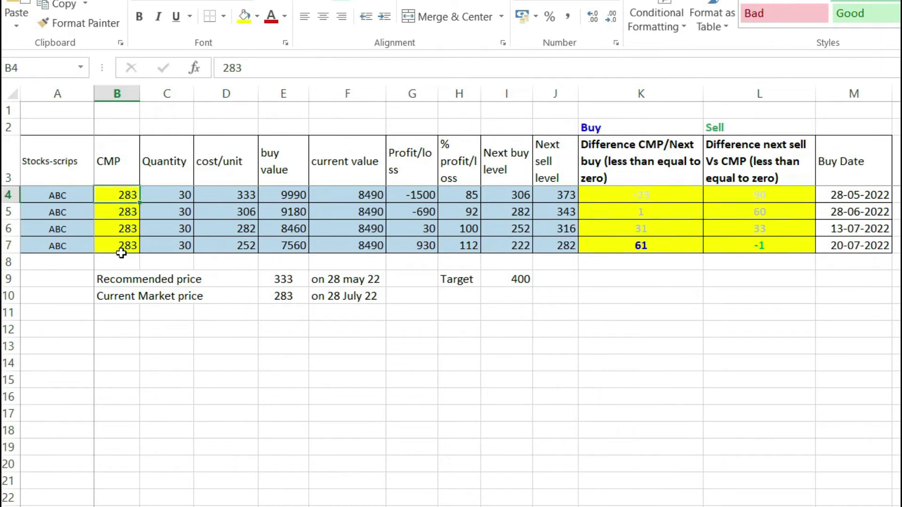
left_click(125, 244)
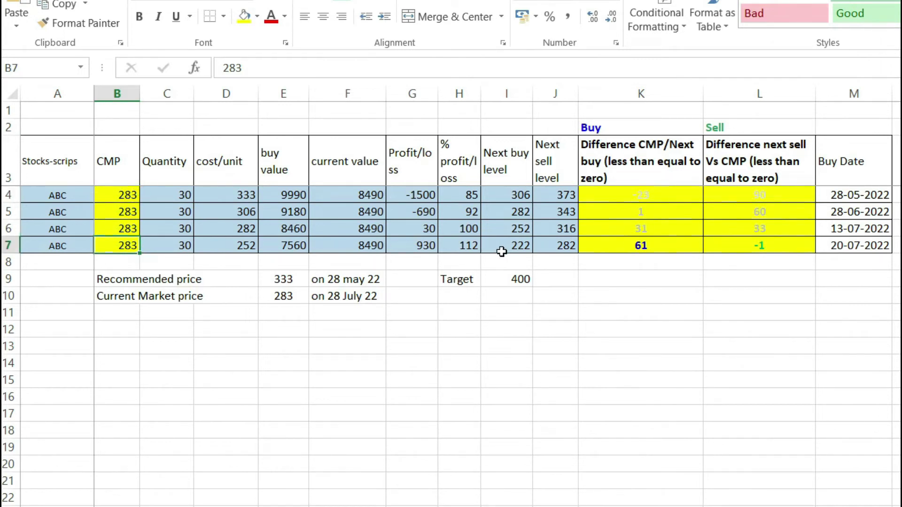
Inspect row 7's percentage profit/loss, next sell level and profit formulas, comparing the sell level with the cost per unit and CMP
left_click(463, 245)
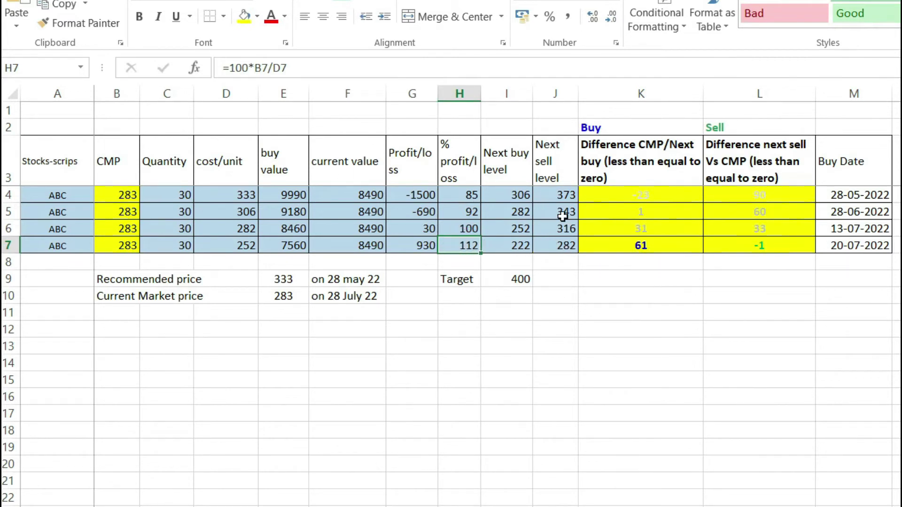
left_click(567, 245)
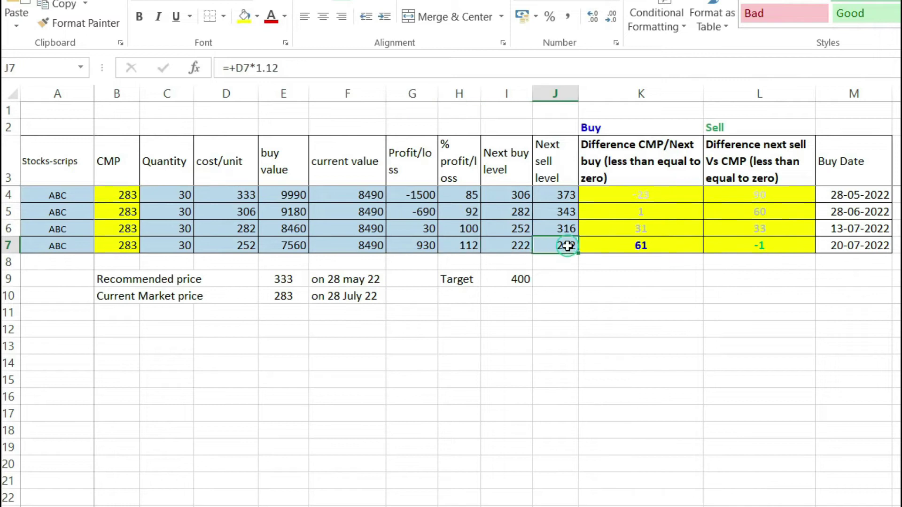
left_click(237, 246)
left_click(564, 247)
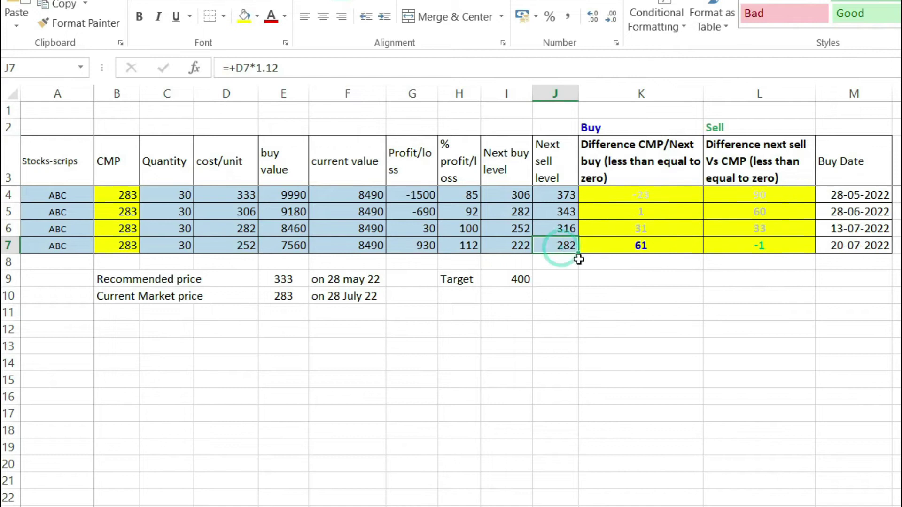
left_click(125, 245)
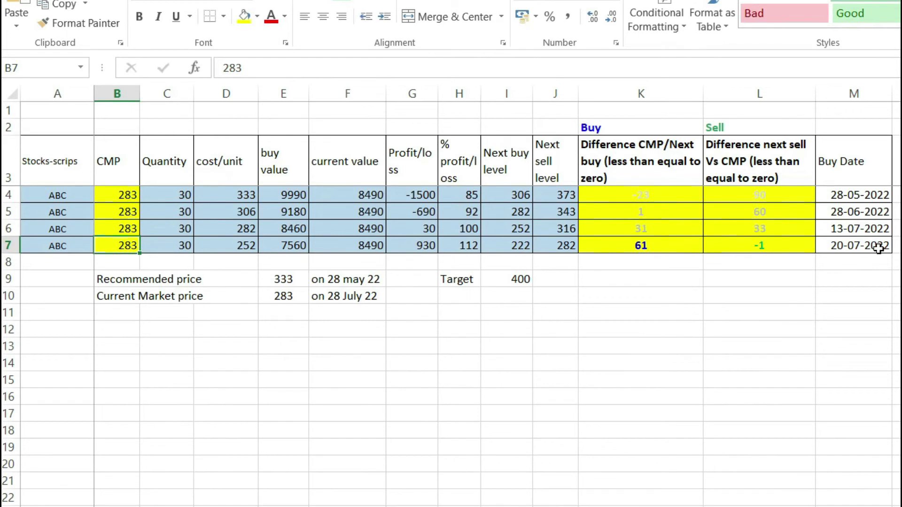
left_click(414, 243)
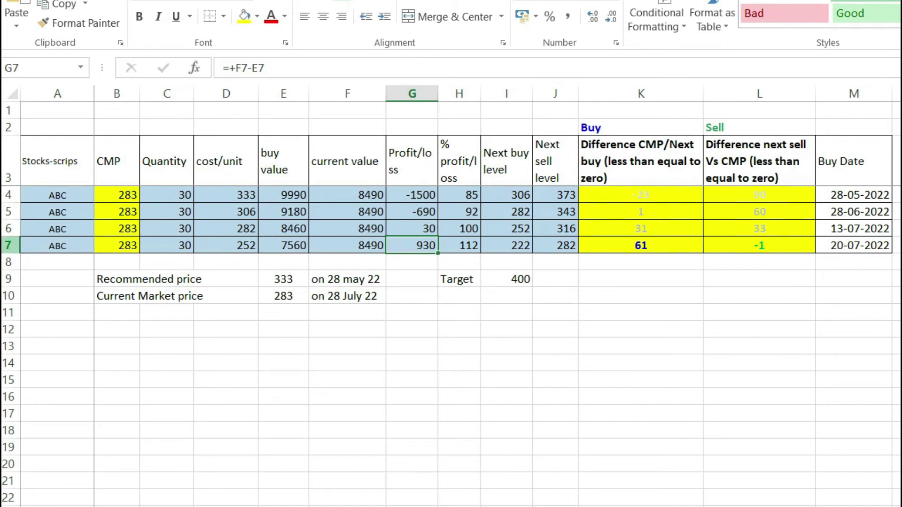
Delete the fourth ABC purchase, bought on 20-07-2022, by removing the whole of row 7
right_click(8, 245)
key("Escape")
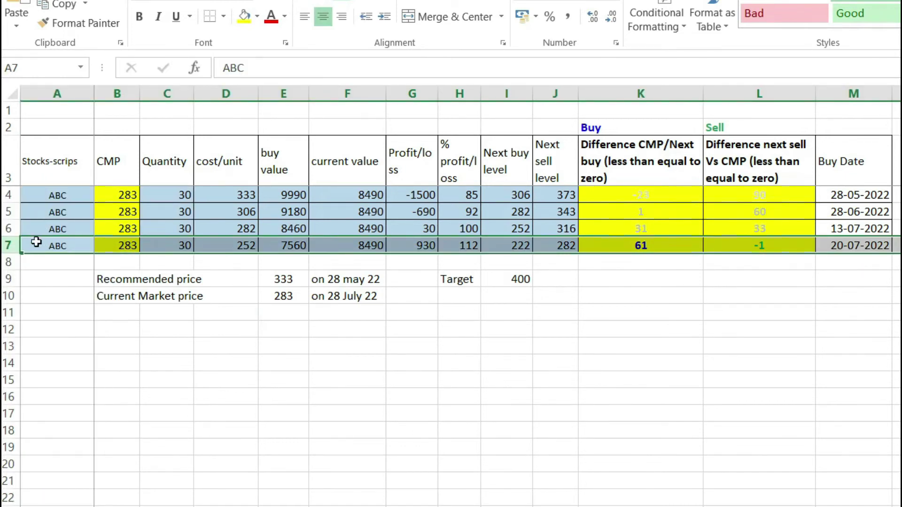
right_click(8, 245)
left_click(44, 385)
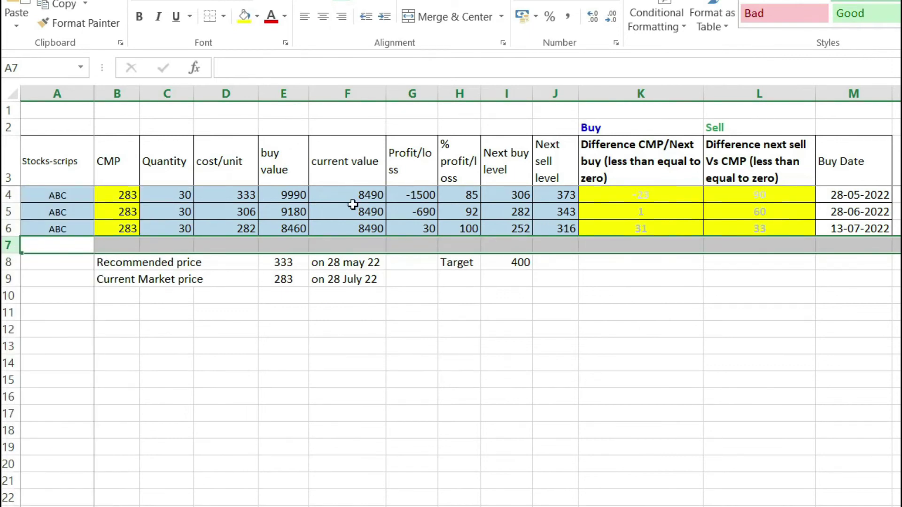
Review the third purchase's cost per unit and next sell level in row 6, and the percentage profit/loss in H4:H5
left_click(226, 228)
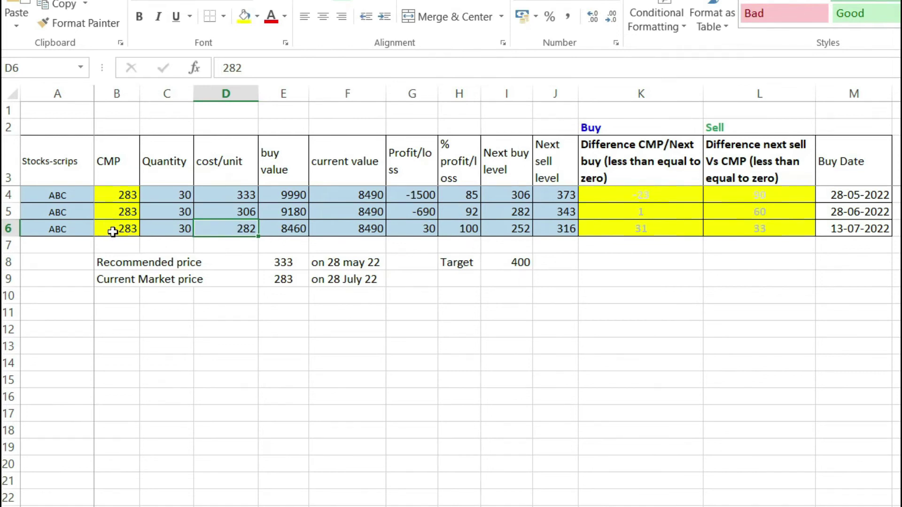
left_click(556, 231)
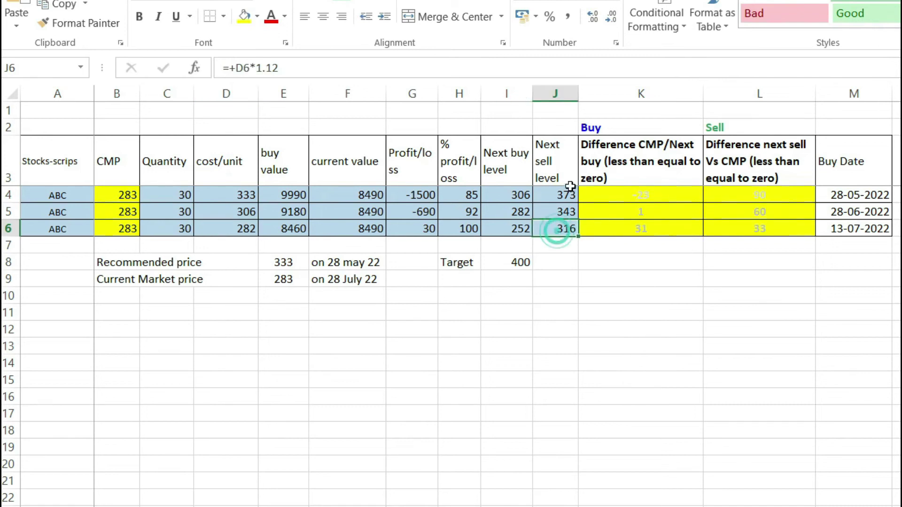
left_click(3, 230)
left_click(425, 296)
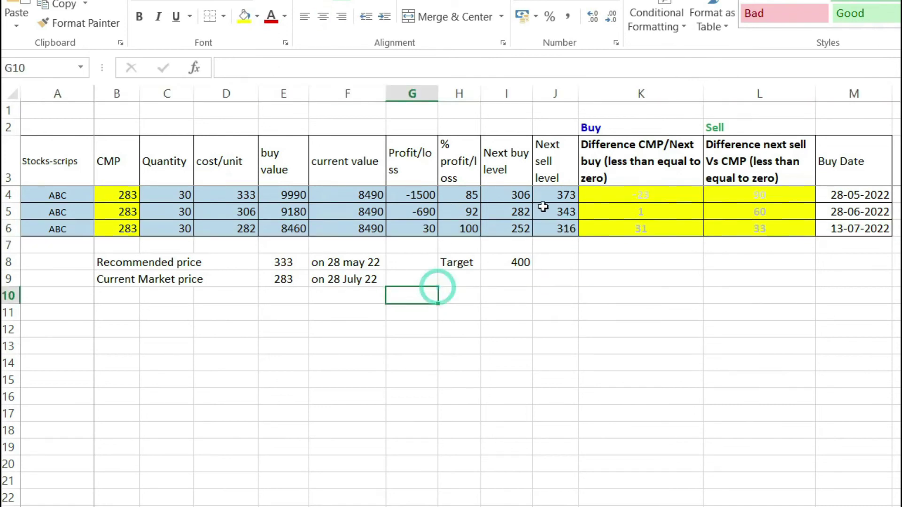
left_click_drag(465, 197, 469, 212)
left_click(538, 297)
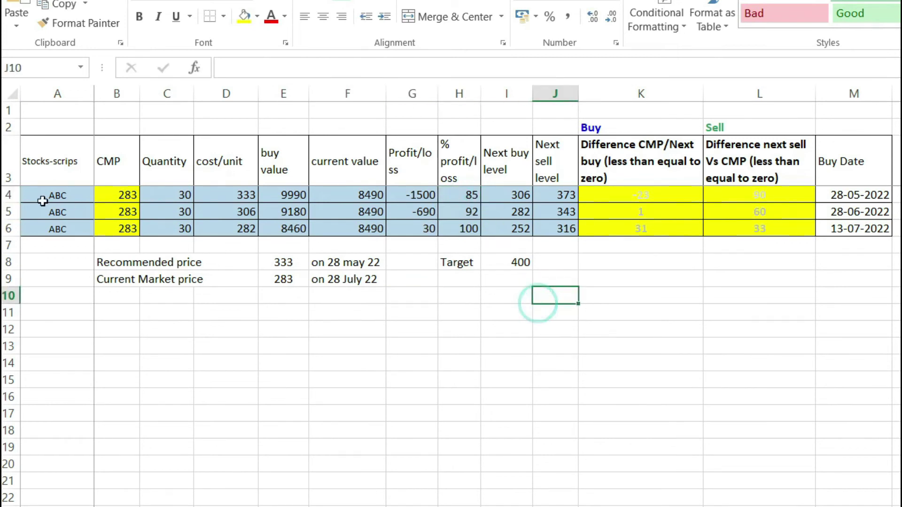
left_click(283, 329)
Examine the next sell levels in J4 and J5 together with their full purchase rows, 4 and 5
left_click(565, 194)
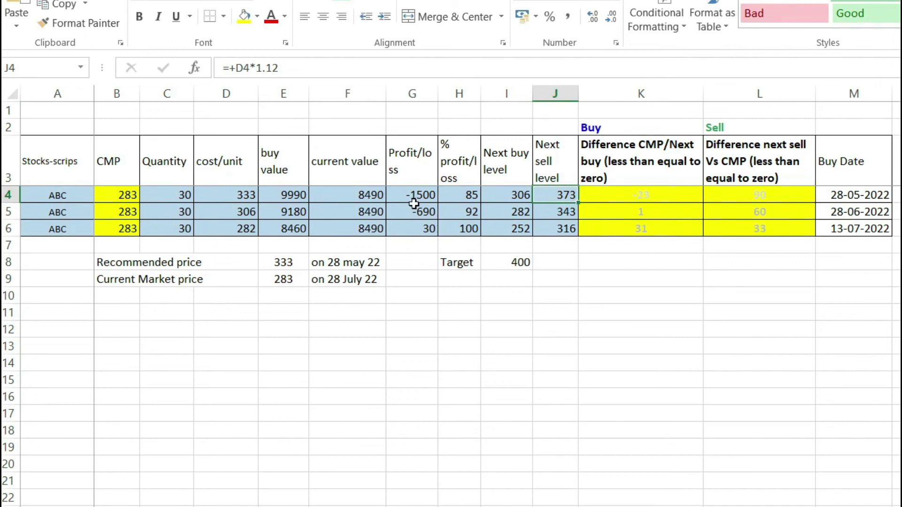
left_click(563, 212)
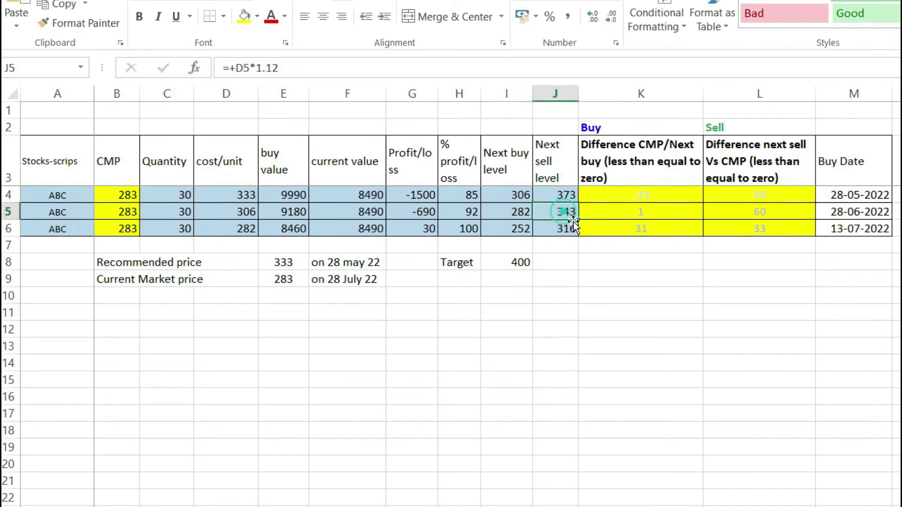
left_click(9, 211)
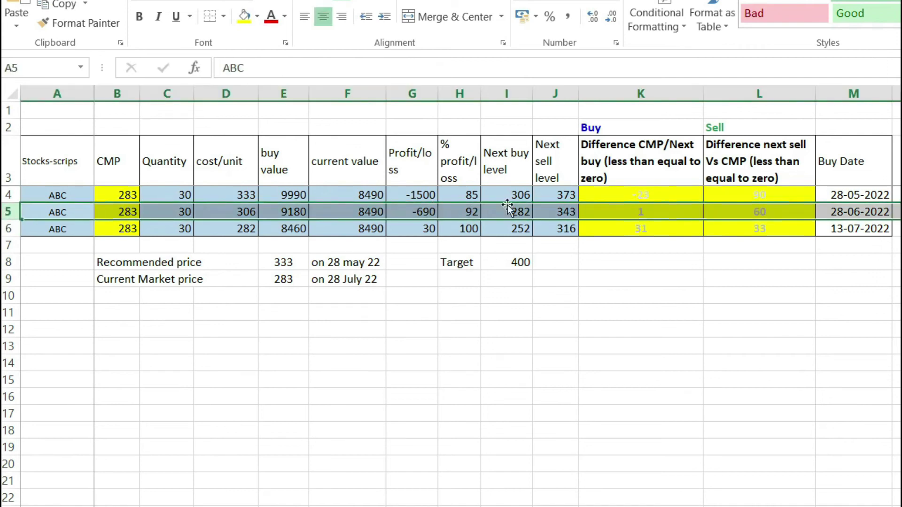
left_click(568, 196)
left_click(8, 195)
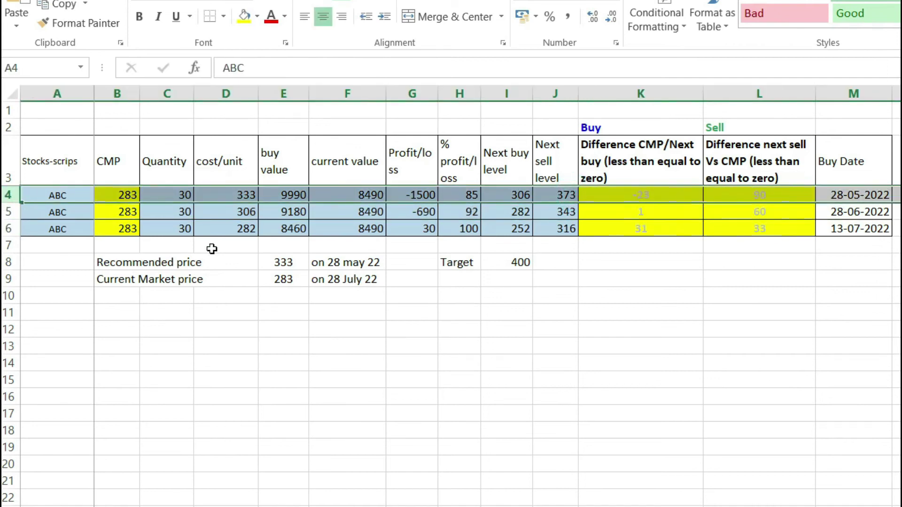
left_click(374, 296)
Compare the next sell level formulas in J5 and J4 with the next buy level formula in I6
left_click(565, 214)
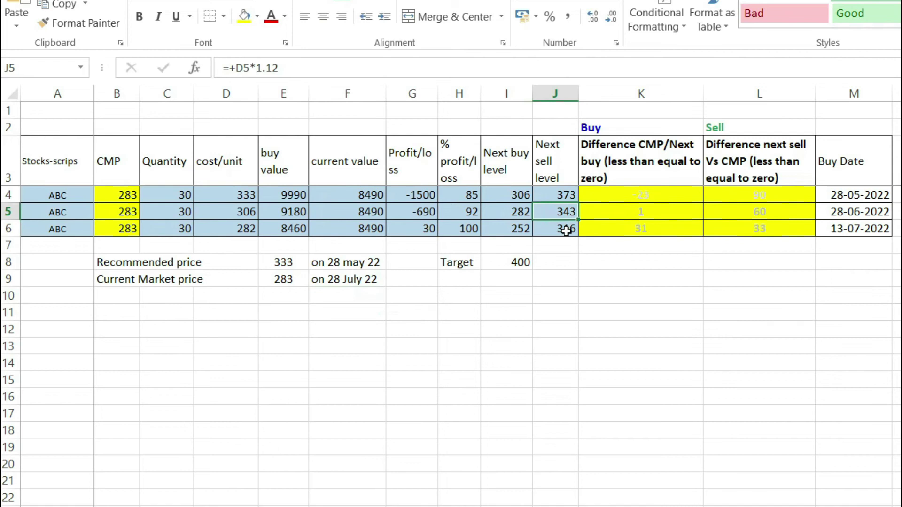
left_click(518, 234)
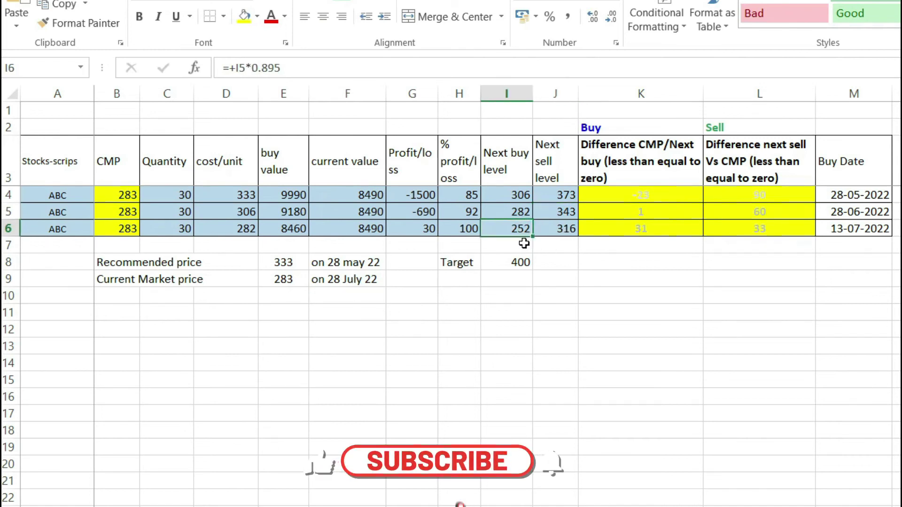
left_click(570, 200)
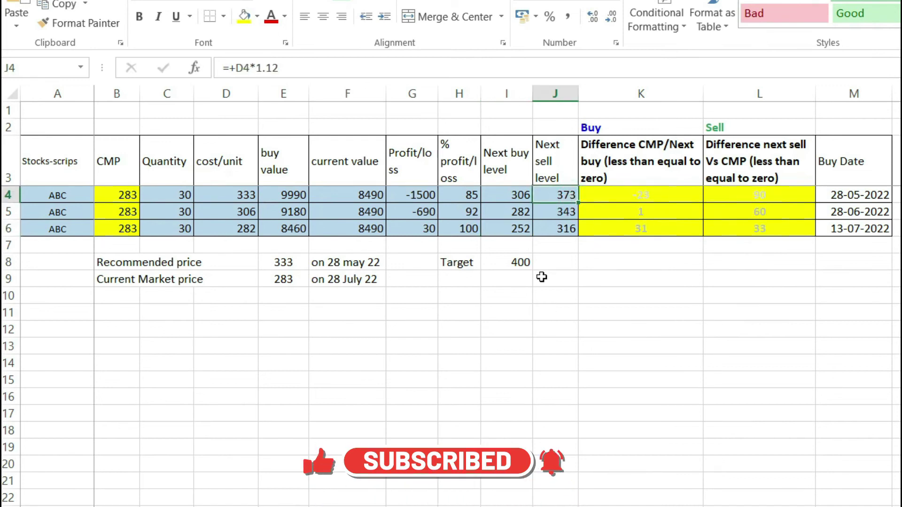